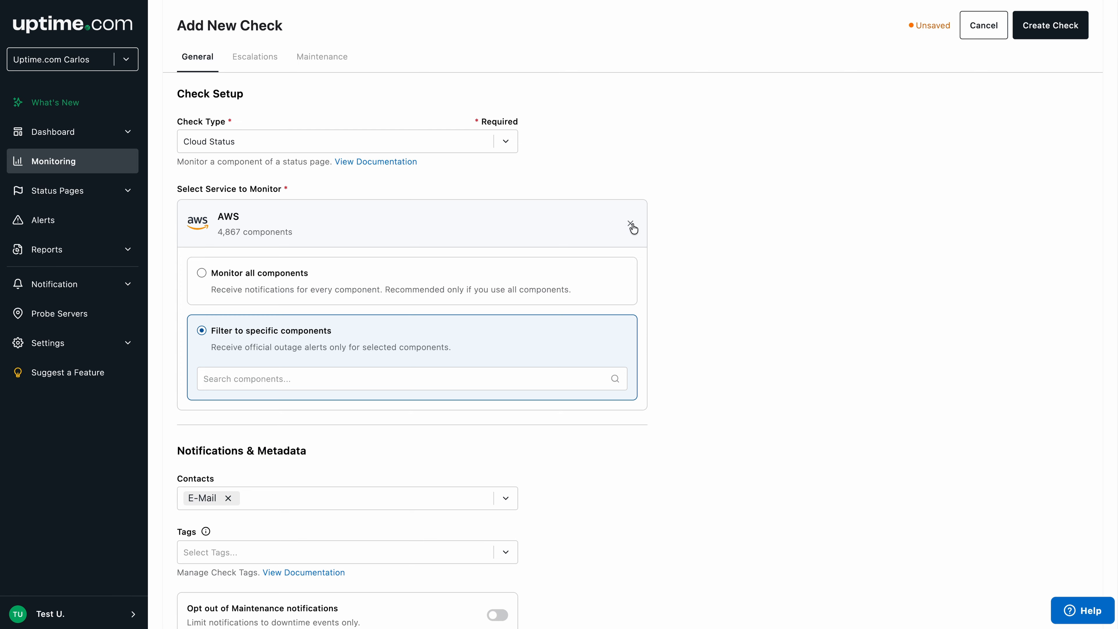
Step: Clear AWS as the monitored service and browse the list of available third-party services
{"action": "left_click", "coordinate": [631, 224]}
{"action": "left_click", "coordinate": [428, 214]}
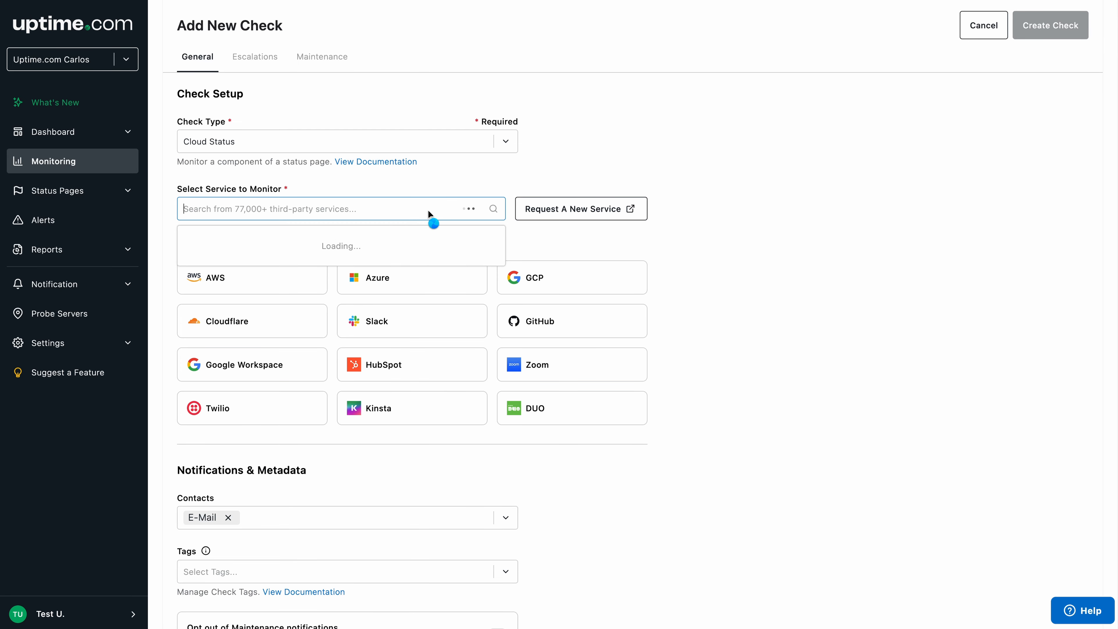
{"action": "scroll", "coordinate": [448, 257], "scroll_direction": "down", "scroll_amount": 2}
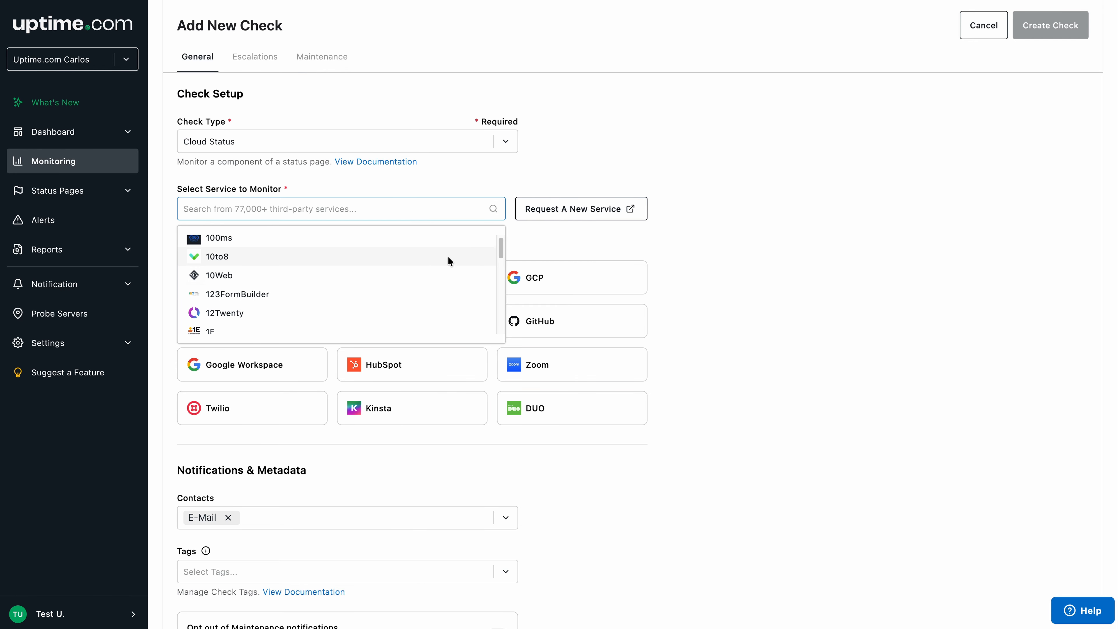
{"action": "scroll", "coordinate": [448, 257], "scroll_direction": "down", "scroll_amount": 2}
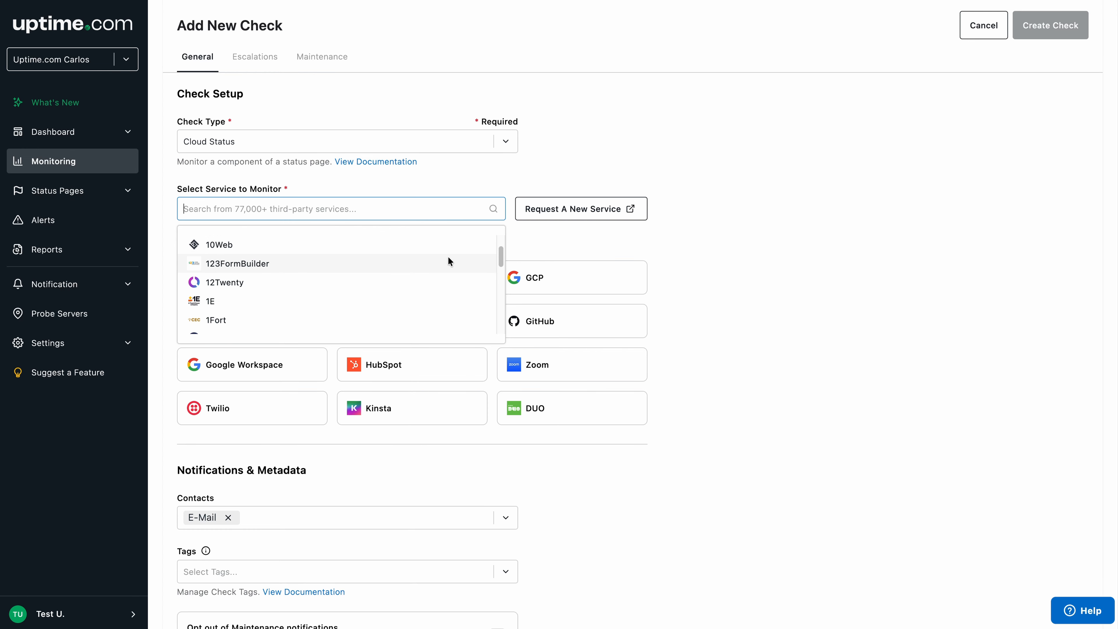
{"action": "scroll", "coordinate": [448, 260], "scroll_direction": "down", "scroll_amount": 3}
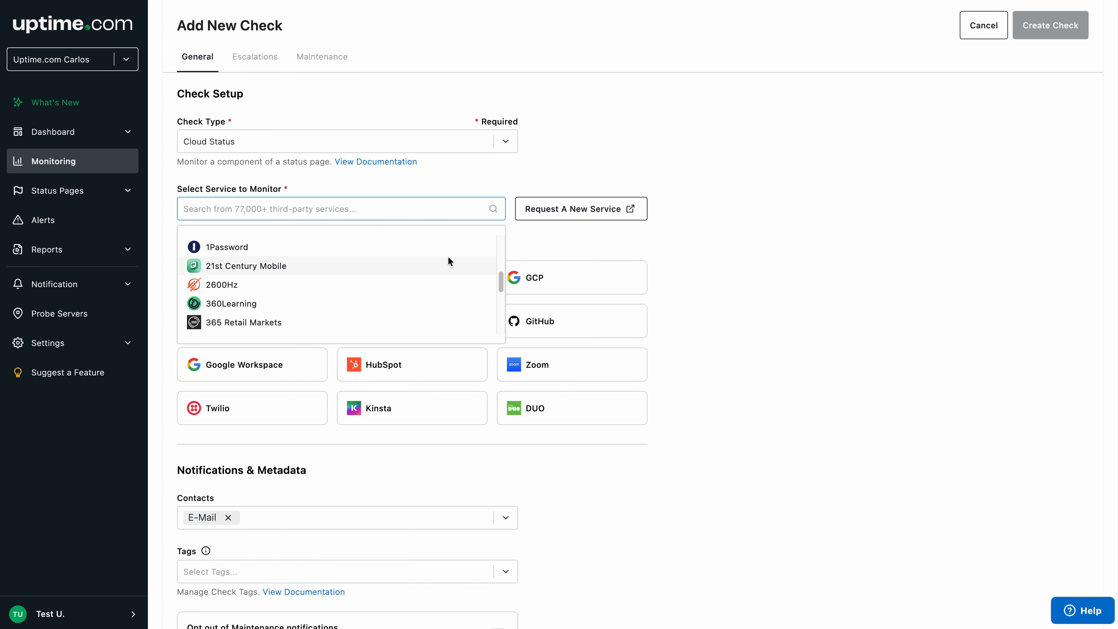
{"action": "scroll", "coordinate": [448, 260], "scroll_direction": "down", "scroll_amount": 2}
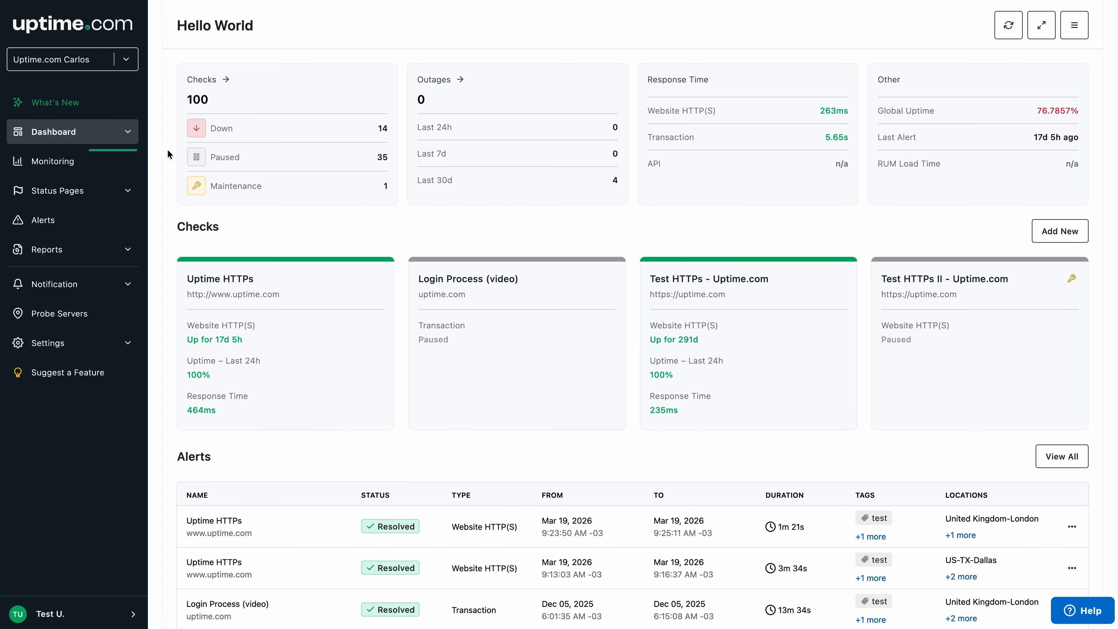
Step: Start a new monitoring check and set its check type to Cloud Status
{"action": "left_click", "coordinate": [97, 165]}
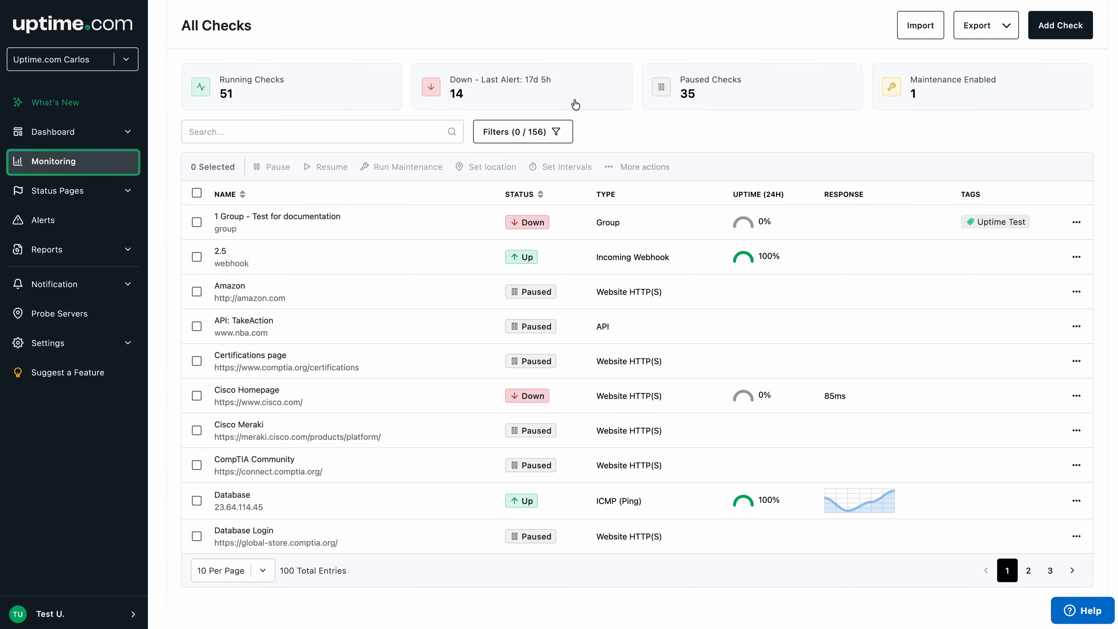
{"action": "left_click", "coordinate": [1051, 33]}
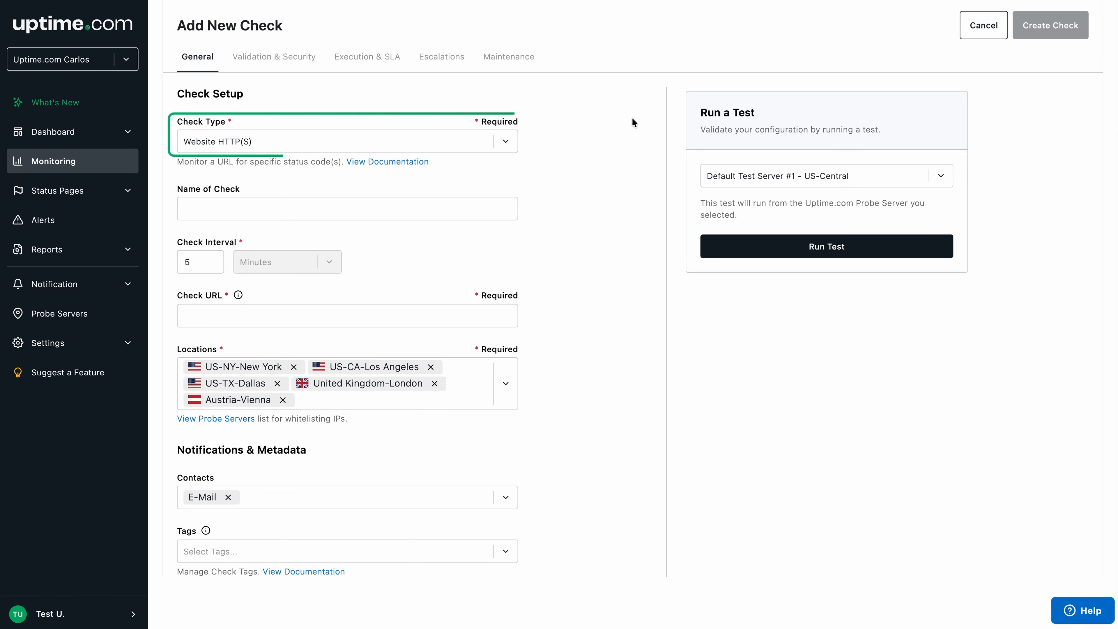
{"action": "left_click", "coordinate": [463, 145]}
{"action": "type", "text": "cloud statu"}
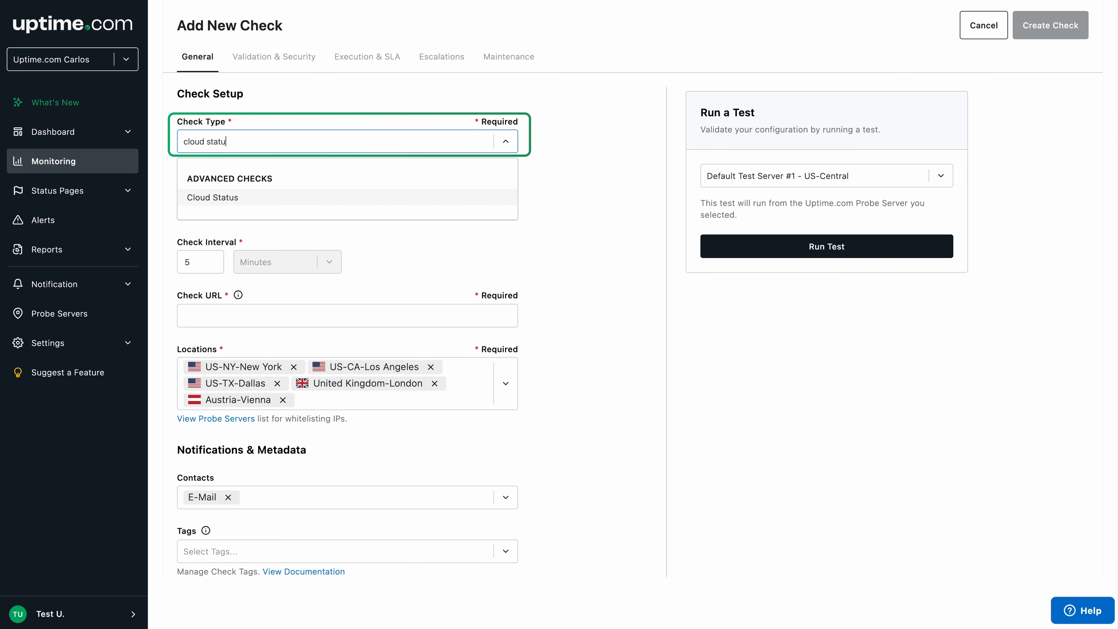
{"action": "key", "text": "Return"}
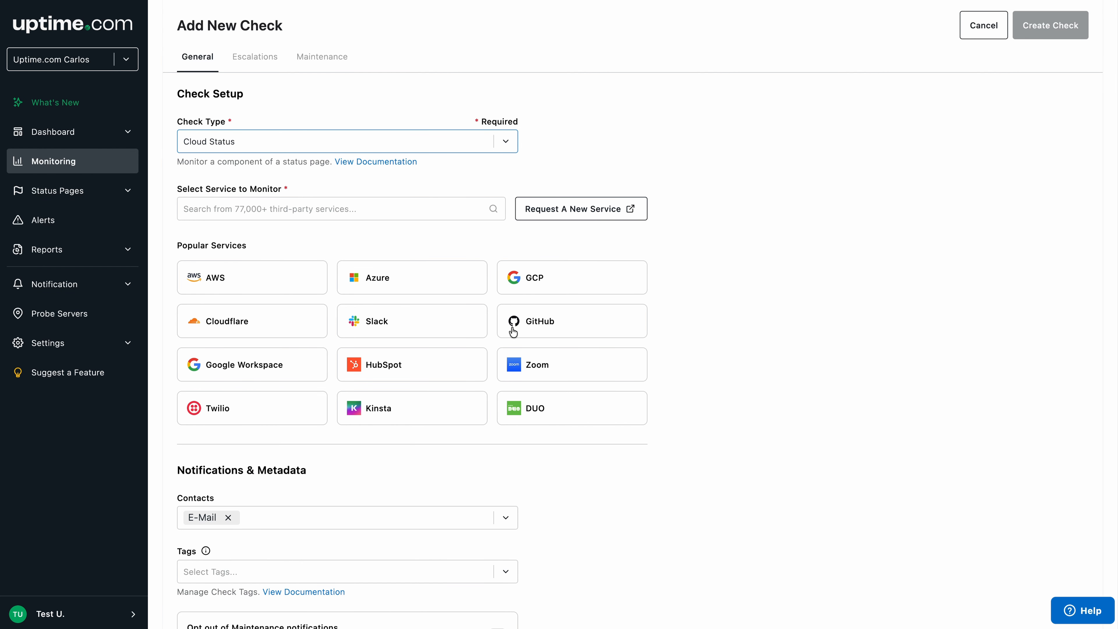
Step: Replace the E-Mail contact of the new check with the account holder's personal contact
{"action": "scroll", "coordinate": [513, 329], "scroll_direction": "down", "scroll_amount": 3}
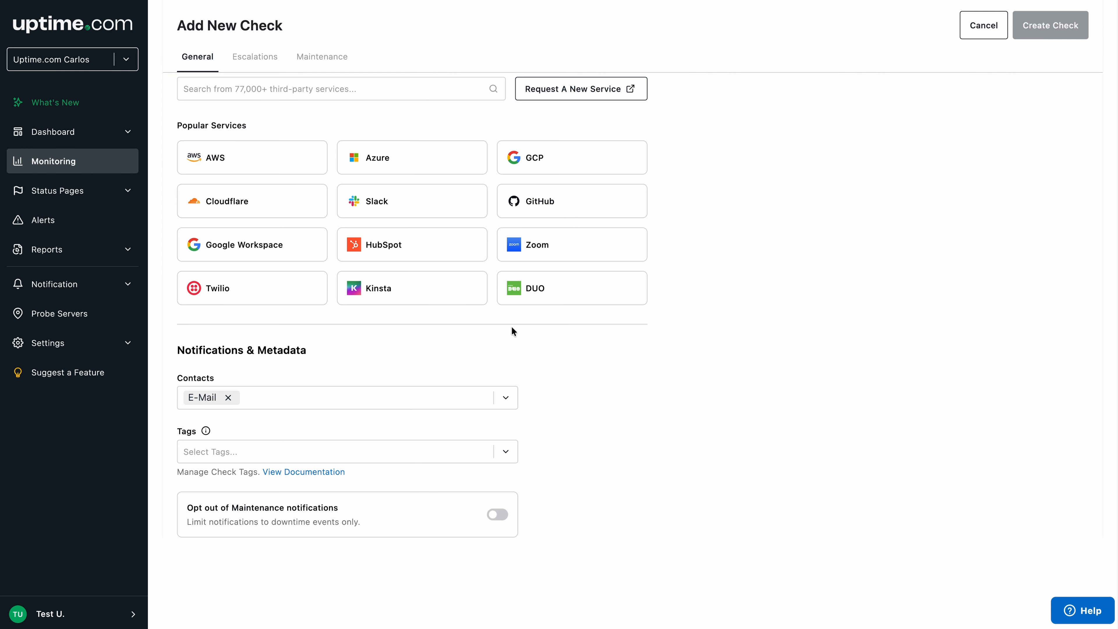
{"action": "left_click", "coordinate": [229, 397]}
{"action": "left_click", "coordinate": [241, 397]}
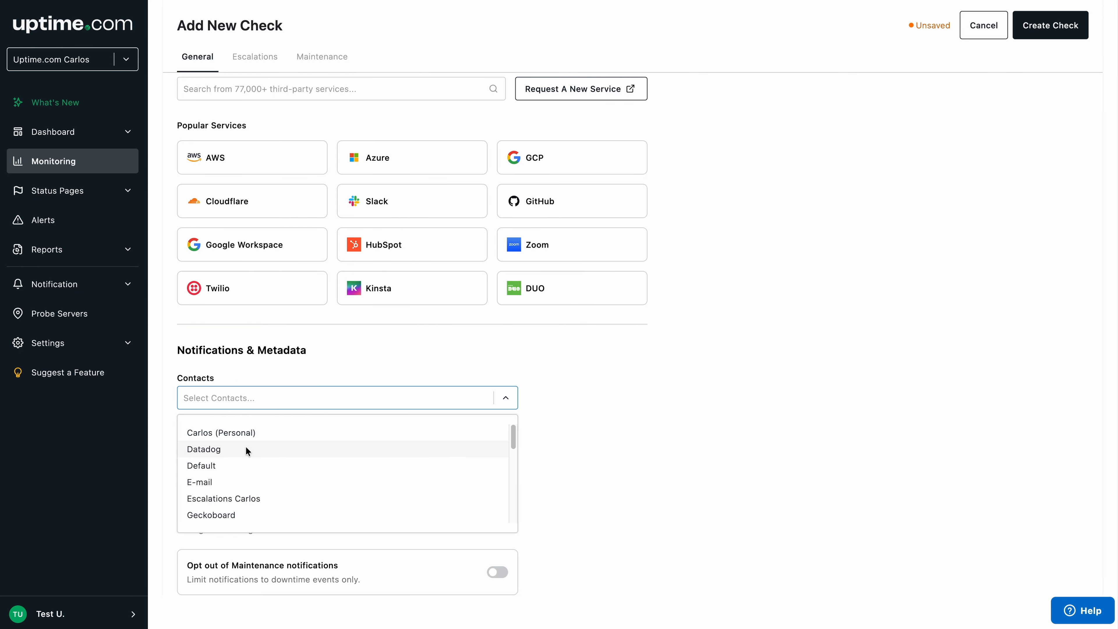
{"action": "left_click", "coordinate": [264, 433]}
{"action": "left_click", "coordinate": [307, 376]}
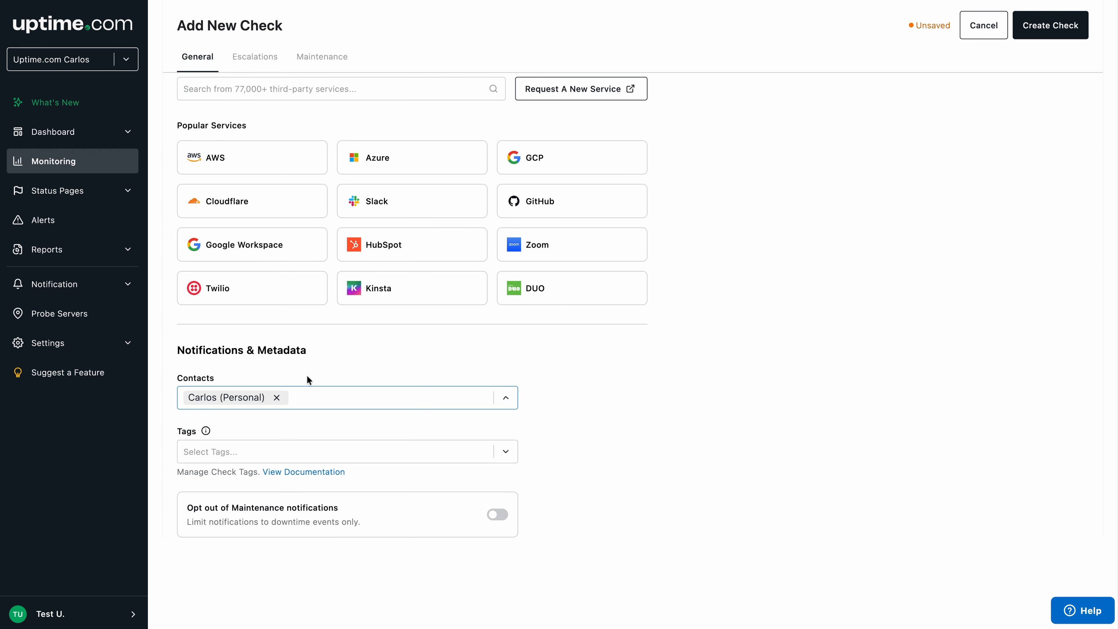
Step: Assign the Demo tag to the new Cloud Status check
{"action": "left_click", "coordinate": [236, 452]}
{"action": "left_click", "coordinate": [238, 501]}
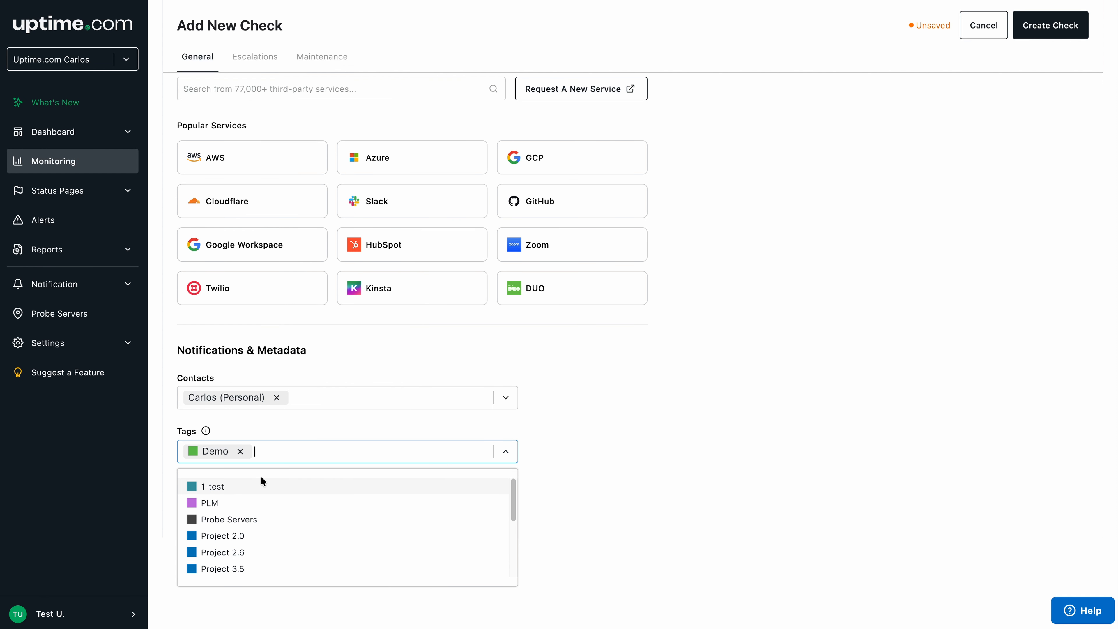
{"action": "left_click", "coordinate": [300, 427]}
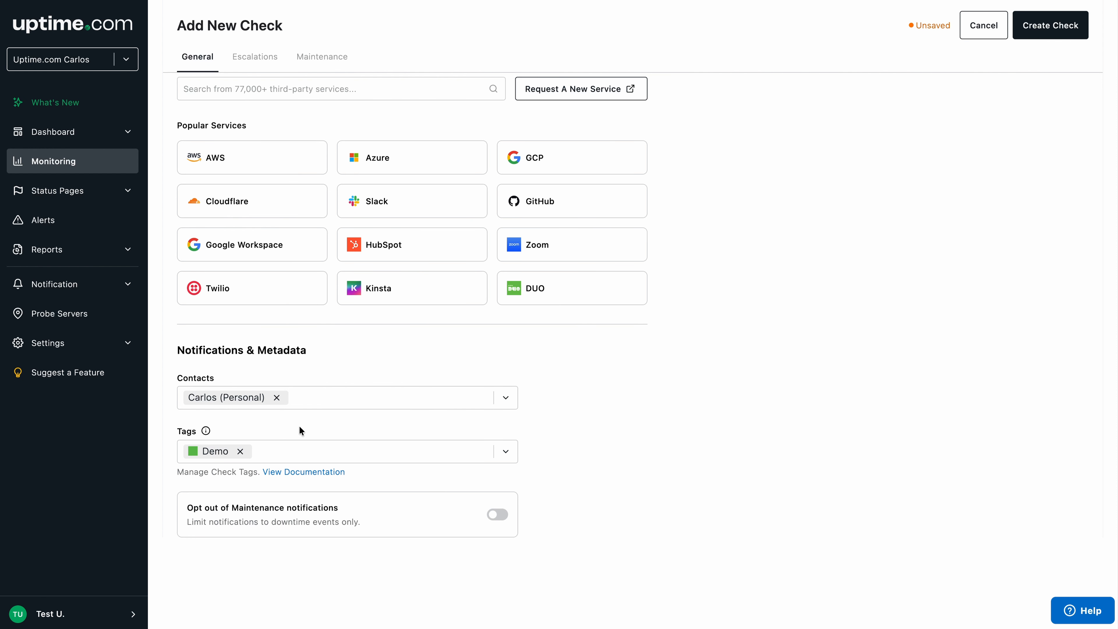
Step: Try AWS as the service to monitor, clear that choice and look over the searchable service list
{"action": "scroll", "coordinate": [306, 339], "scroll_direction": "up", "scroll_amount": 2}
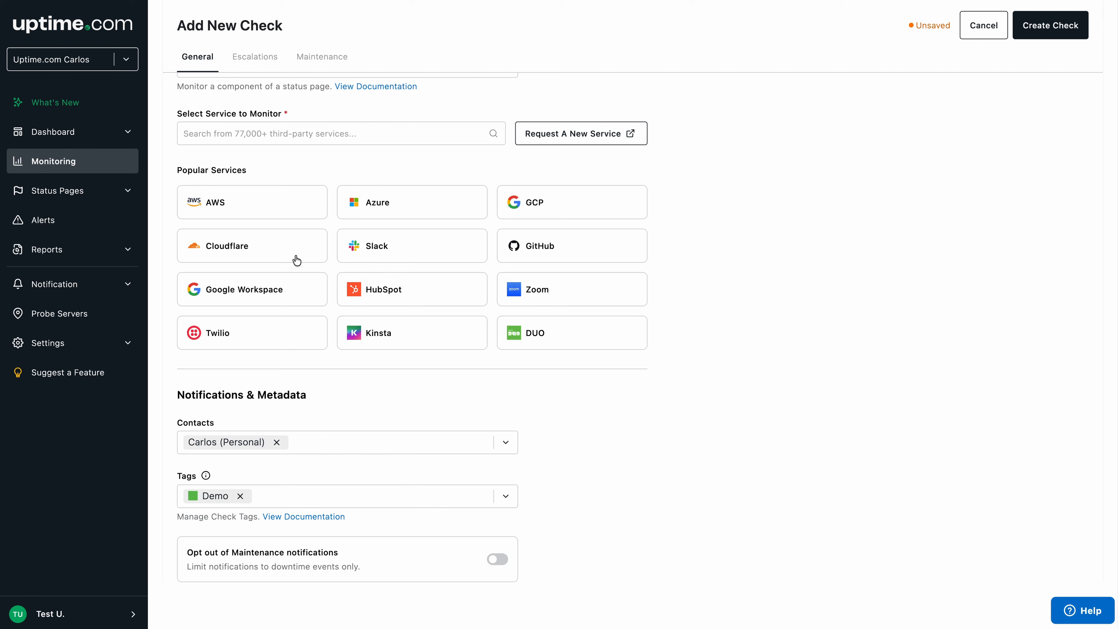
{"action": "left_click", "coordinate": [305, 203]}
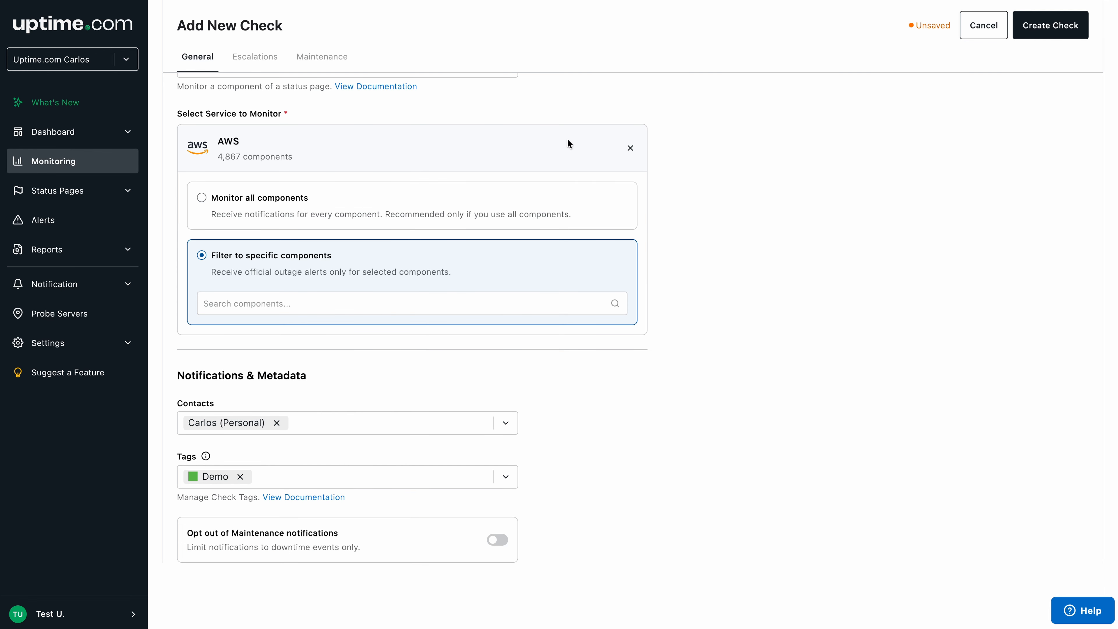
{"action": "left_click", "coordinate": [630, 148]}
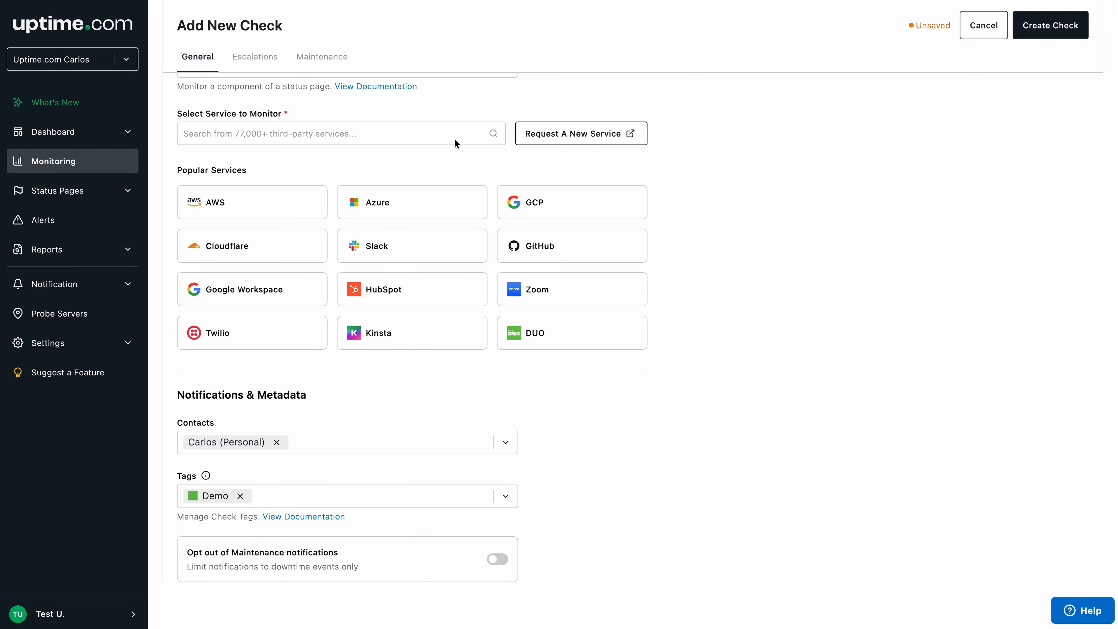
{"action": "left_click", "coordinate": [432, 136]}
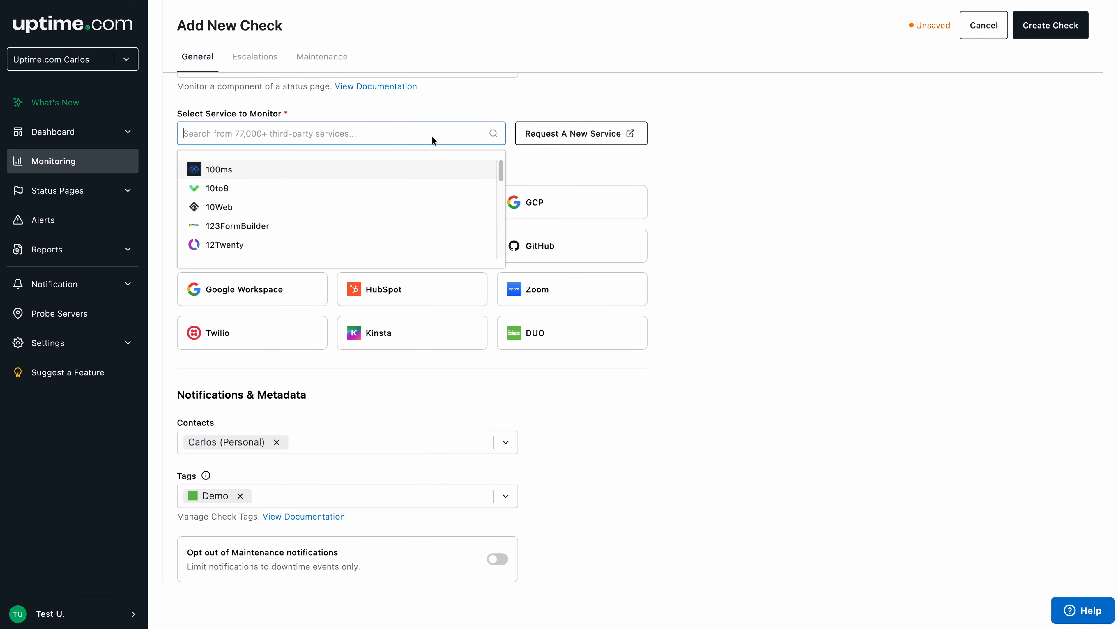
{"action": "left_click", "coordinate": [431, 136]}
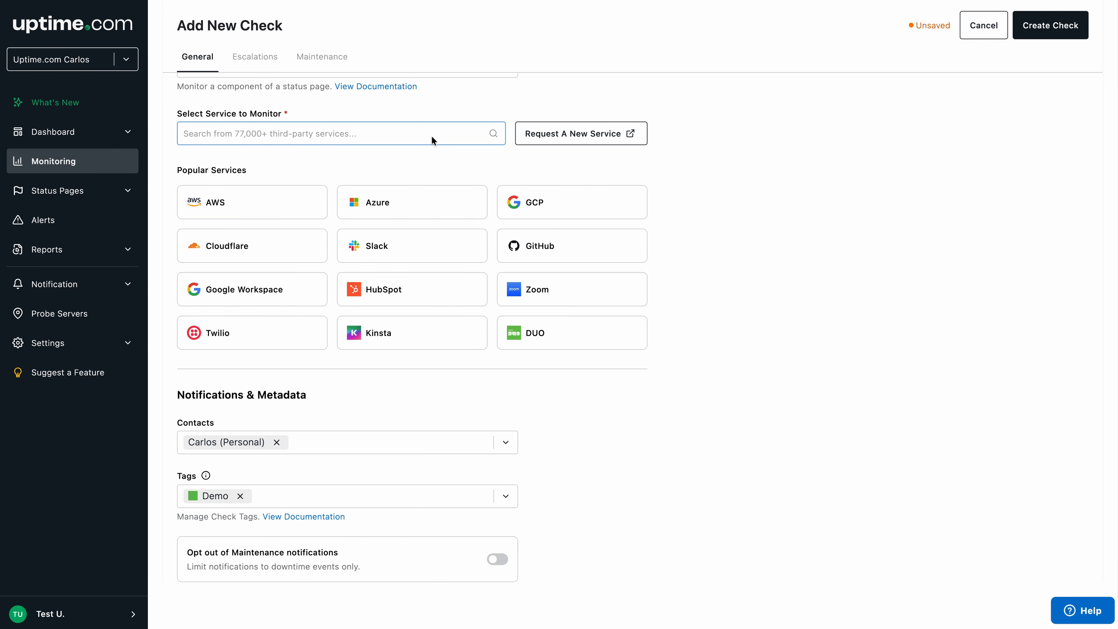
Step: Choose Cloudflare as the service to monitor and filter the check to its Access component
{"action": "left_click", "coordinate": [269, 246]}
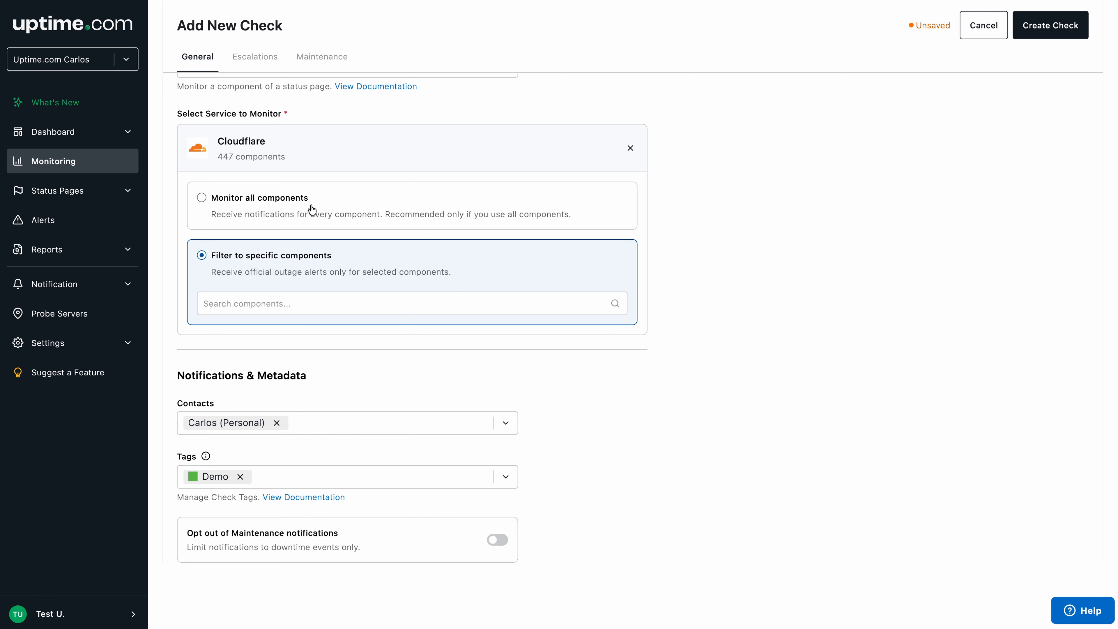
{"action": "left_click", "coordinate": [326, 198]}
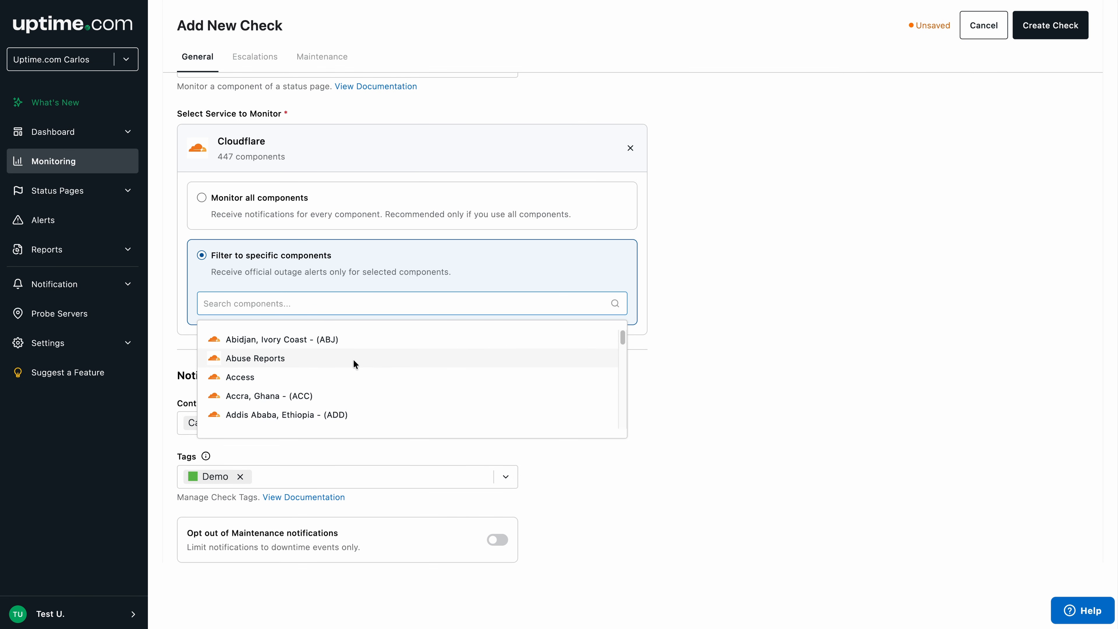
{"action": "left_click", "coordinate": [377, 378]}
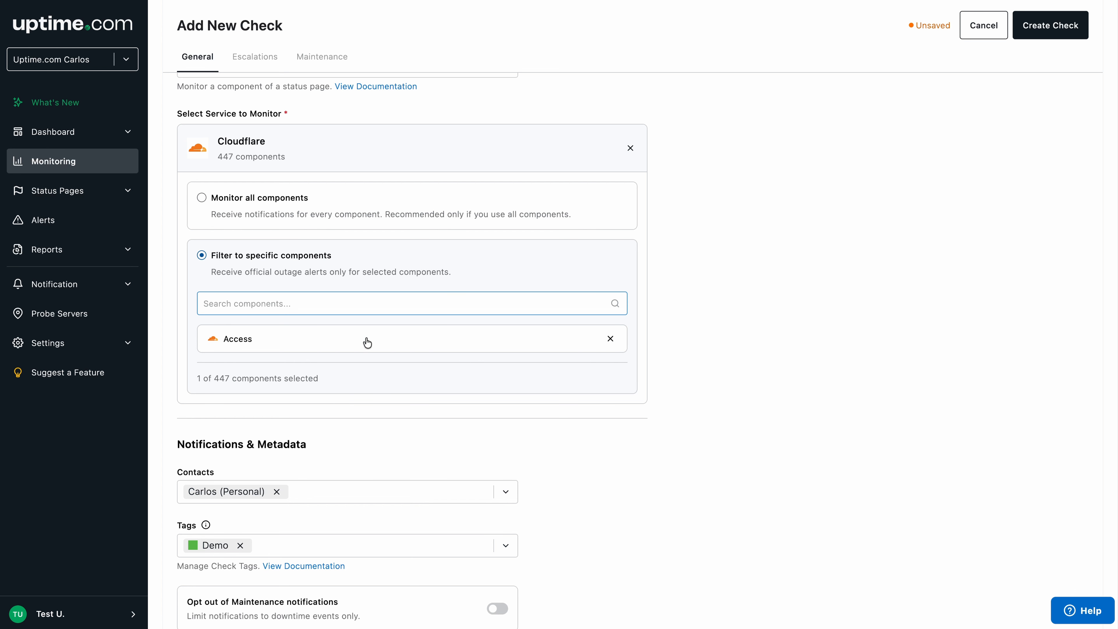
Step: Add the Cloudflare components Albuquerque, United States - (ABQ) and Anchorage, United States - (ANC) to the monitored components
{"action": "left_click", "coordinate": [357, 299]}
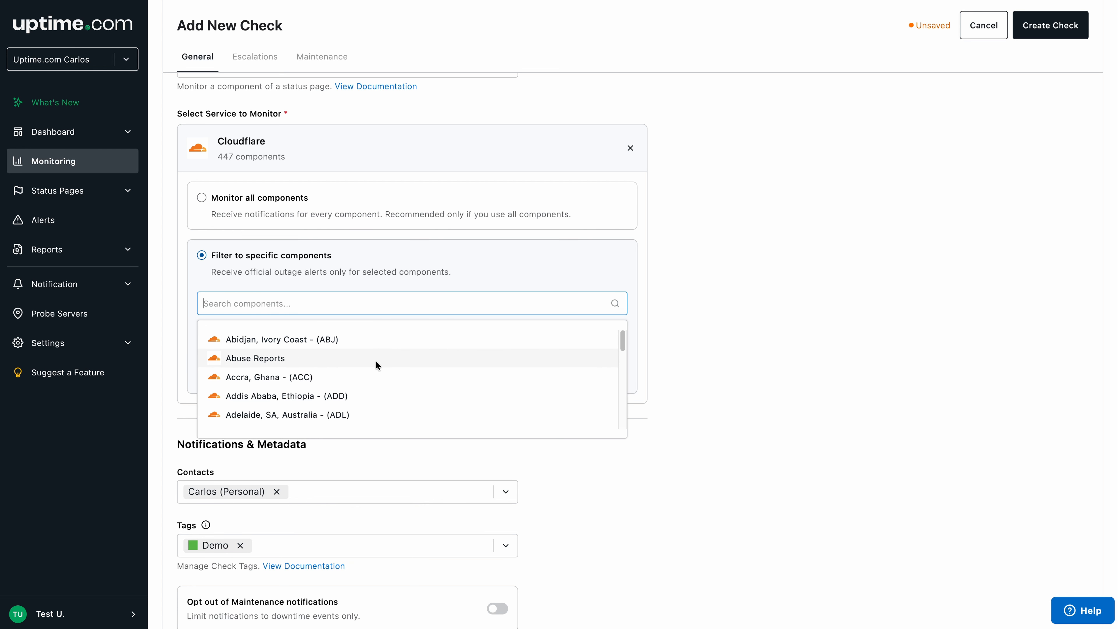
{"action": "scroll", "coordinate": [392, 381], "scroll_direction": "down", "scroll_amount": 3}
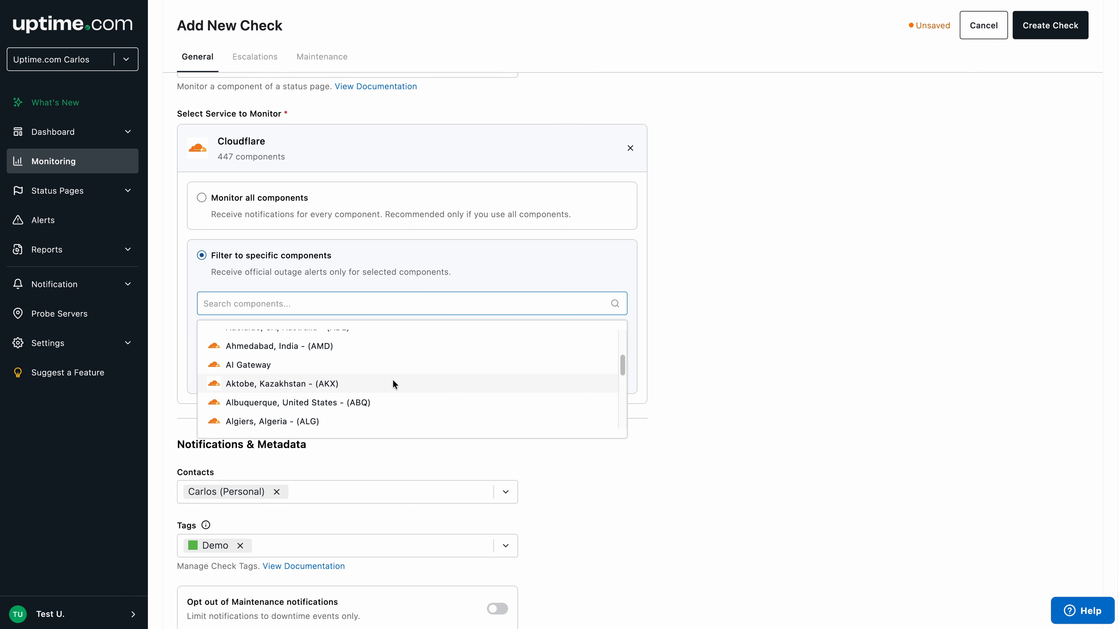
{"action": "left_click", "coordinate": [384, 405]}
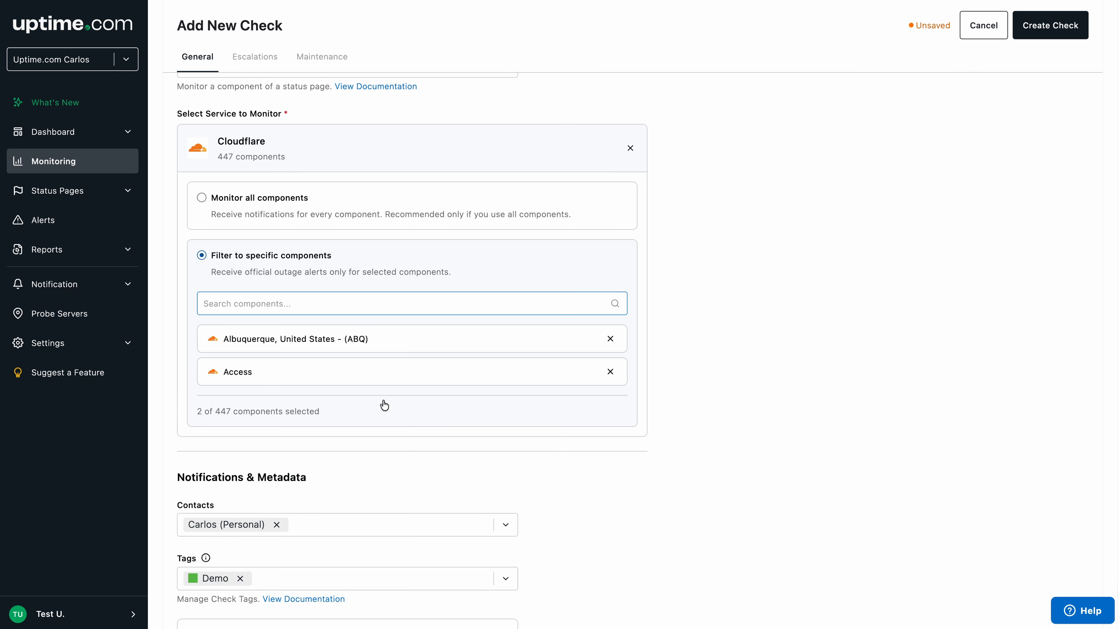
{"action": "left_click", "coordinate": [375, 301]}
{"action": "scroll", "coordinate": [383, 371], "scroll_direction": "down", "scroll_amount": 5}
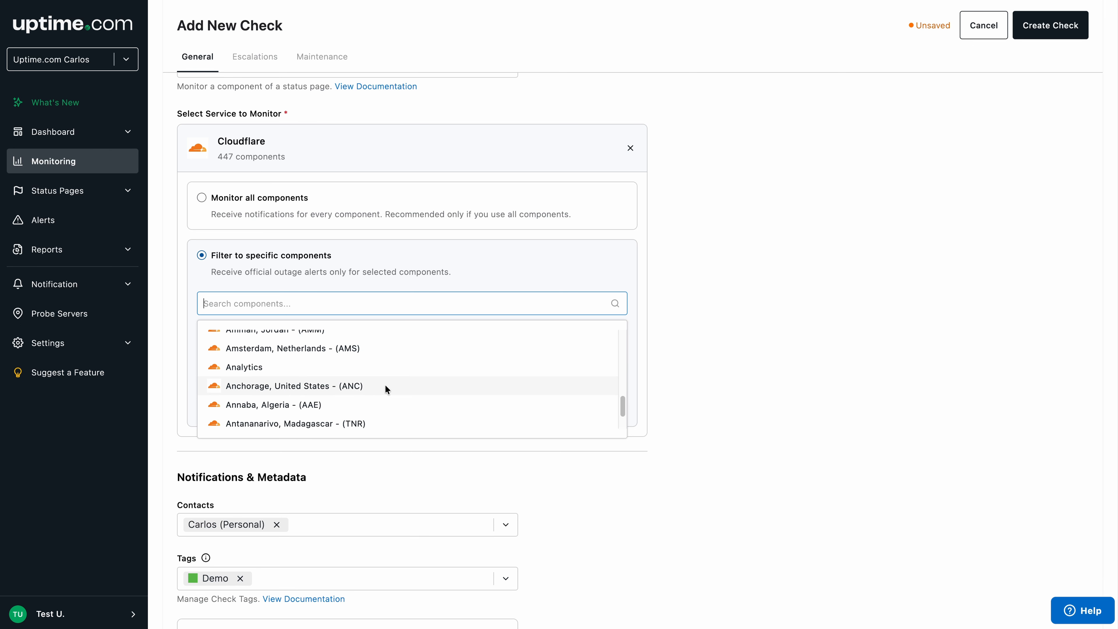
{"action": "left_click", "coordinate": [404, 385]}
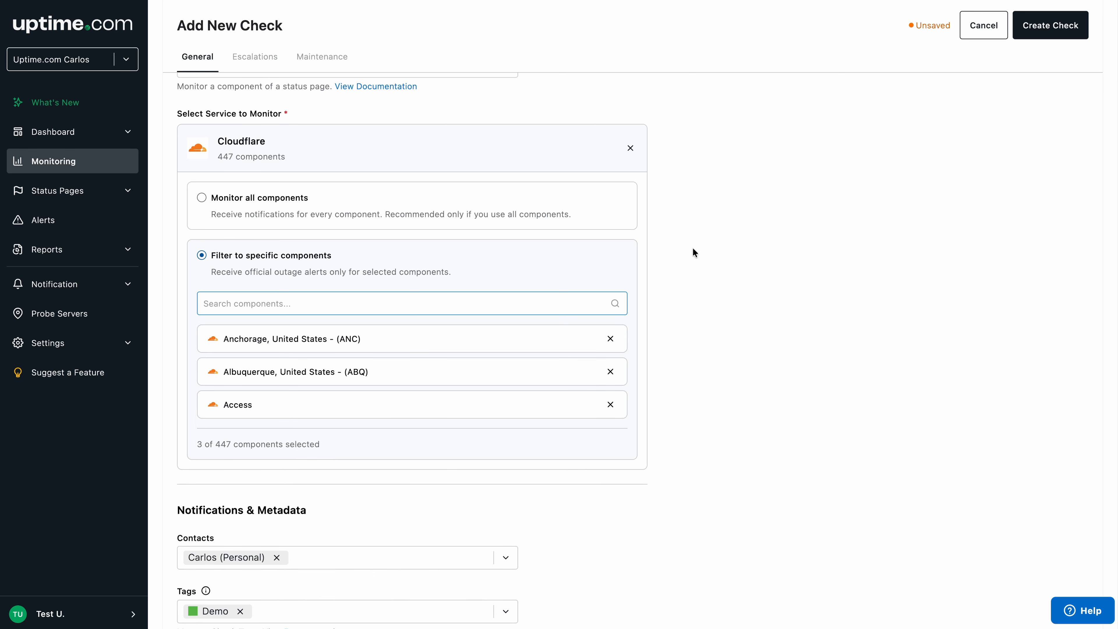
Step: Opt the new check out of Maintenance notifications
{"action": "scroll", "coordinate": [694, 252], "scroll_direction": "down", "scroll_amount": 4}
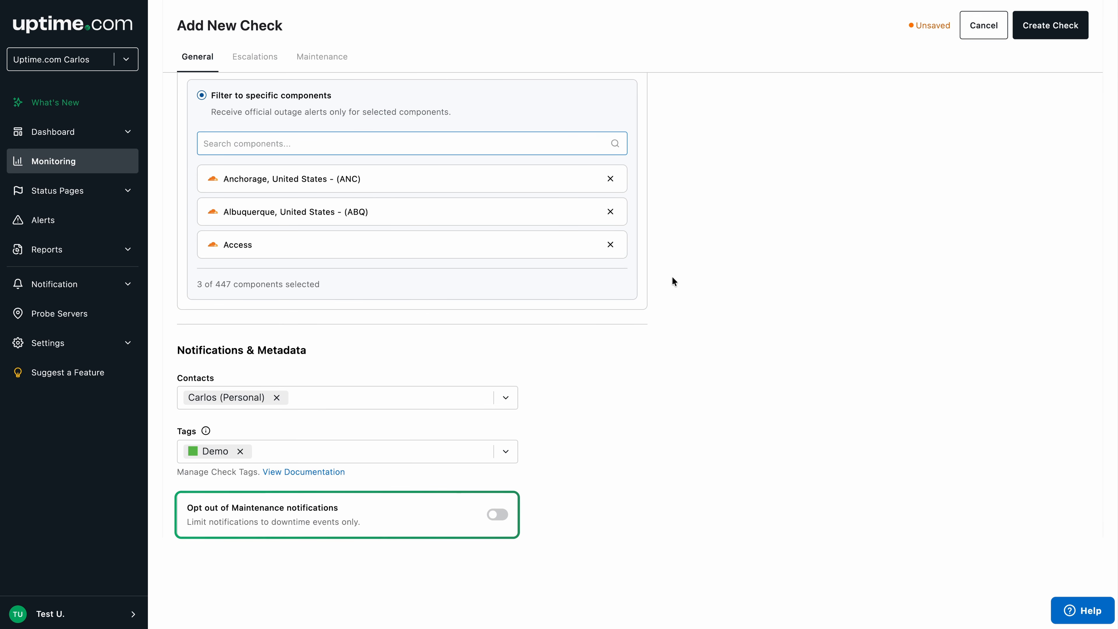
{"action": "left_click", "coordinate": [499, 515]}
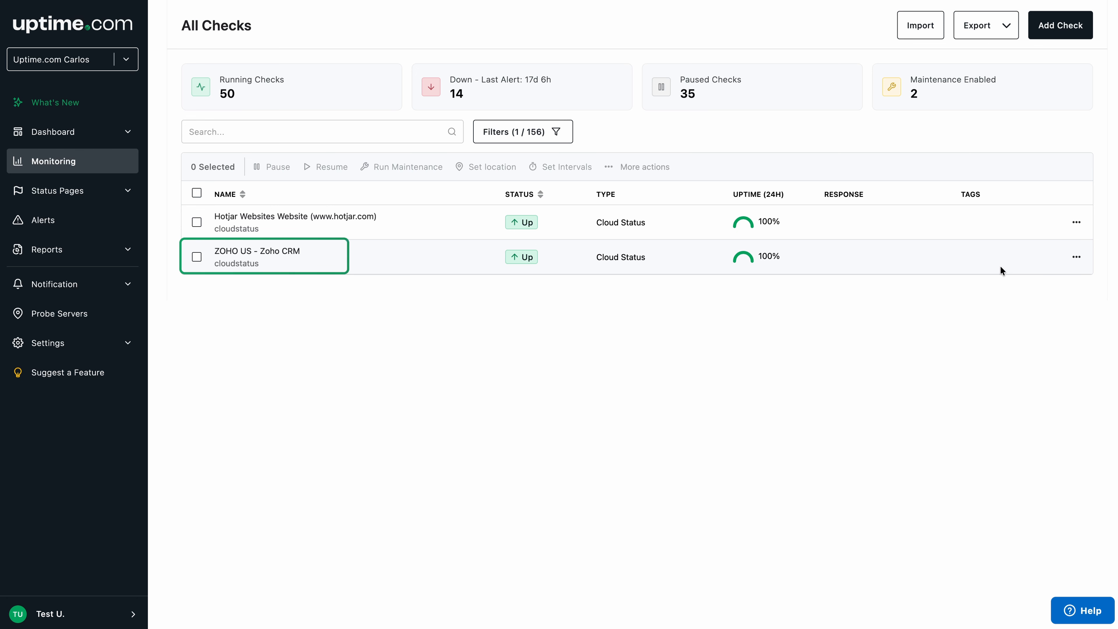
Step: Open the check analysis of ZOHO US - Zoho CRM and view the details of its Zoho CRM - Operational incident
{"action": "left_click", "coordinate": [1078, 258]}
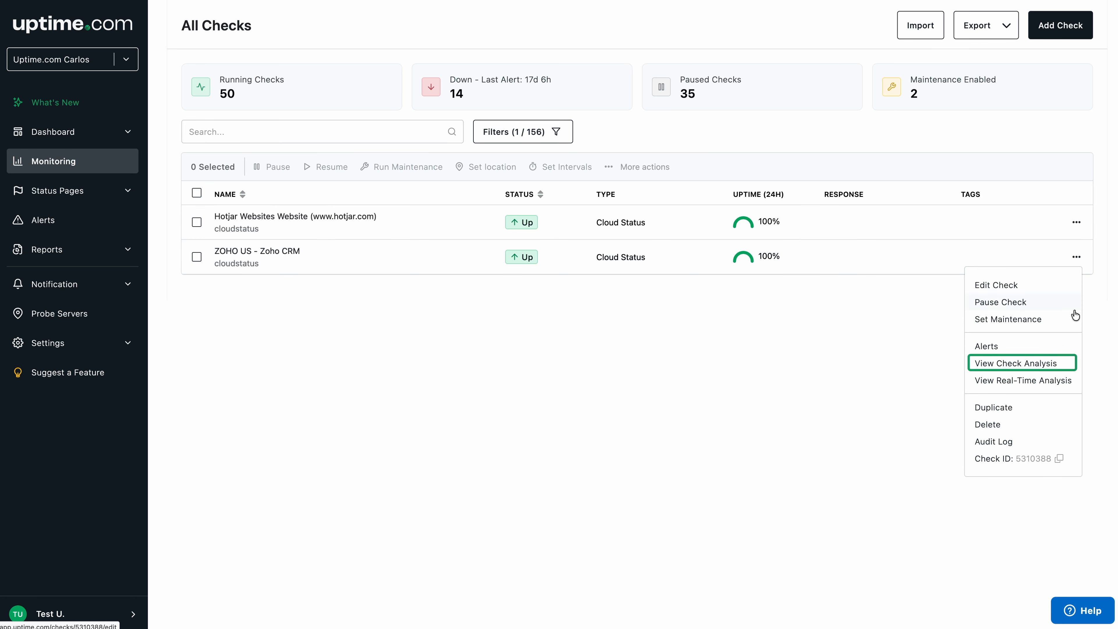
{"action": "left_click", "coordinate": [1066, 367]}
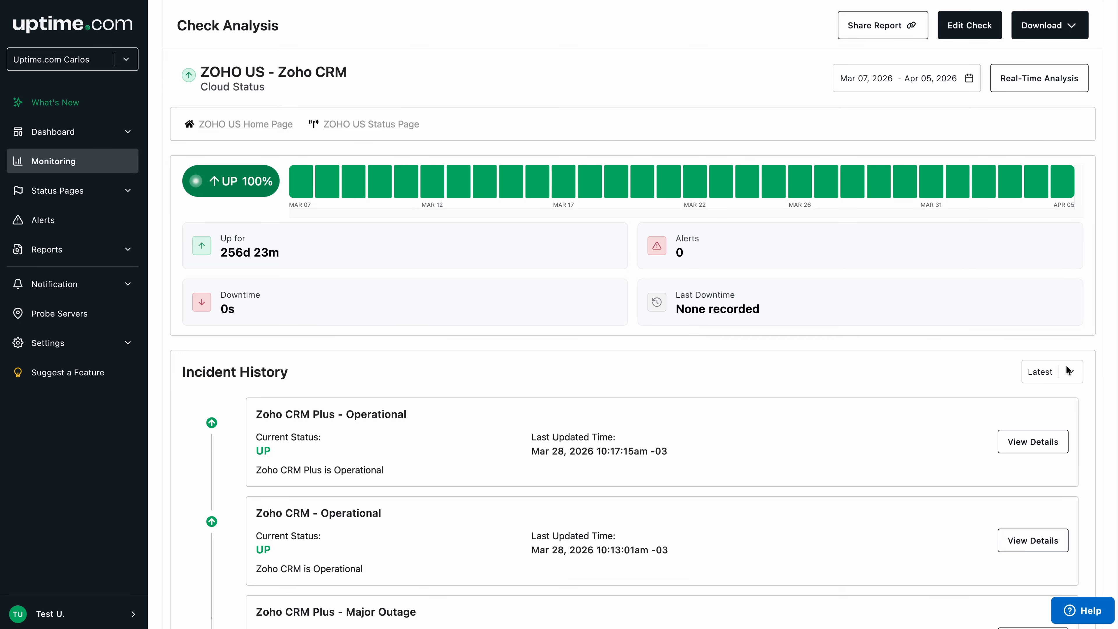
{"action": "left_click", "coordinate": [1043, 541]}
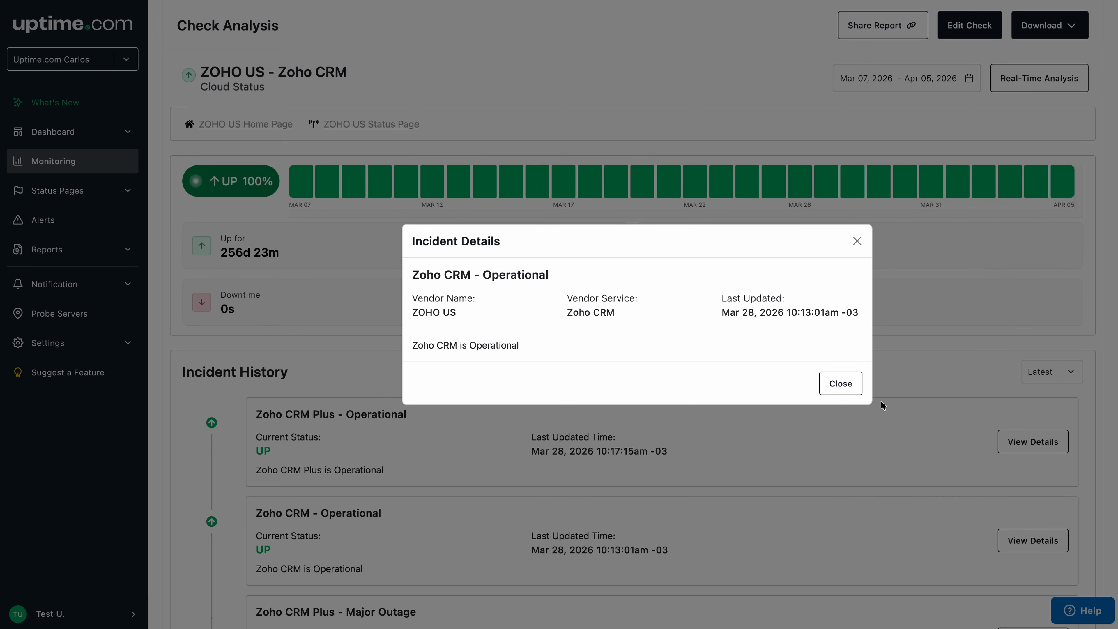
{"action": "left_click", "coordinate": [840, 382]}
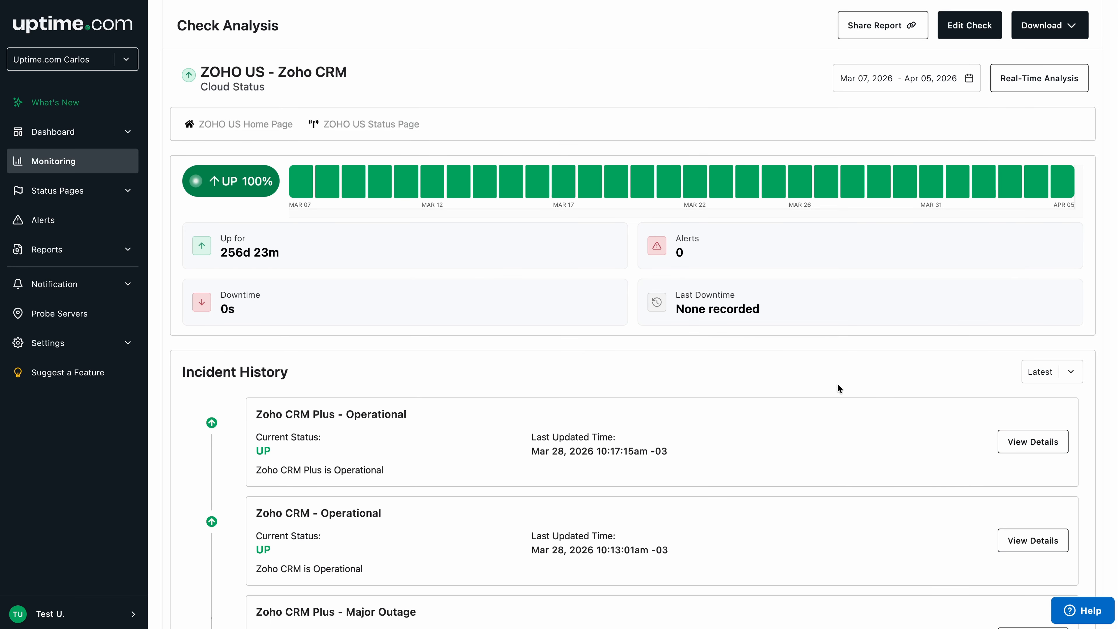
Step: Set the date range of the check analysis to Last 30 Minutes and apply it
{"action": "left_click", "coordinate": [967, 79]}
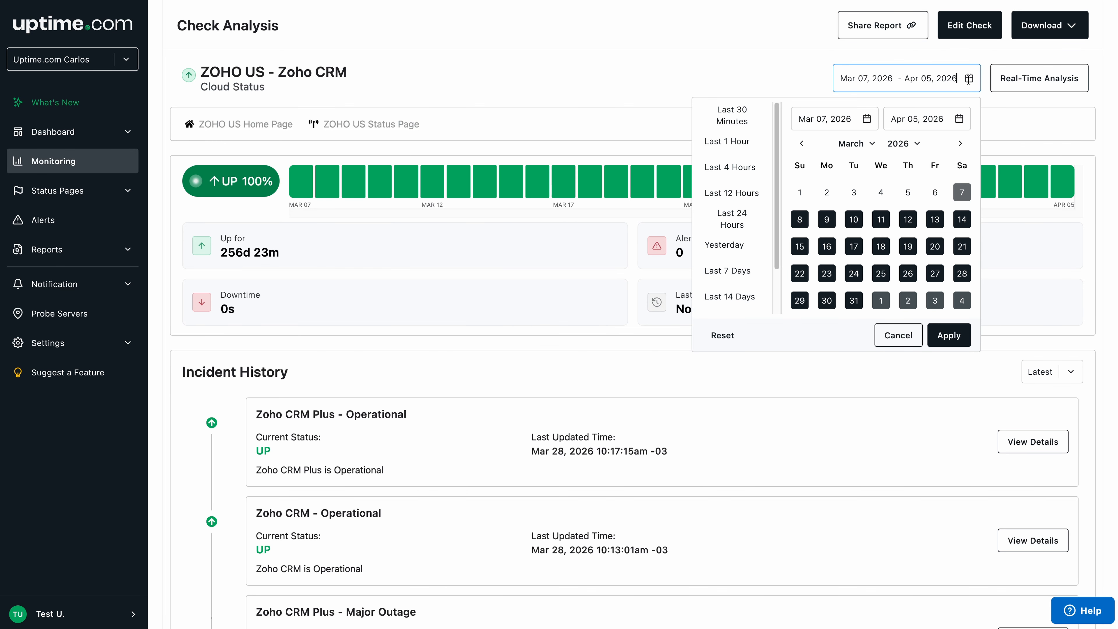
{"action": "left_click", "coordinate": [734, 115]}
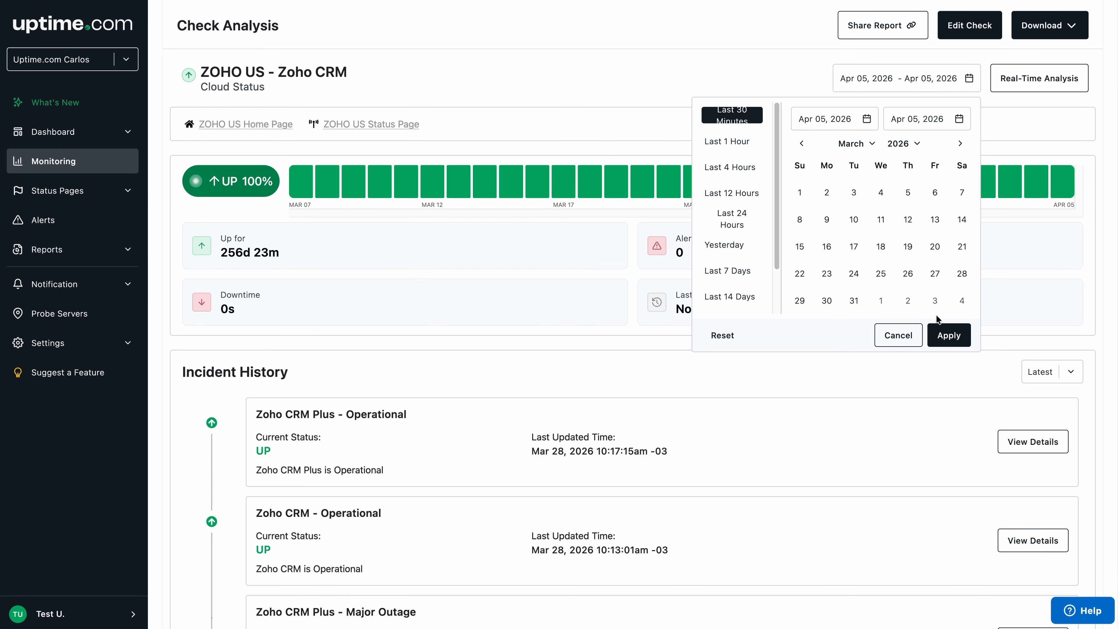
{"action": "left_click", "coordinate": [955, 336]}
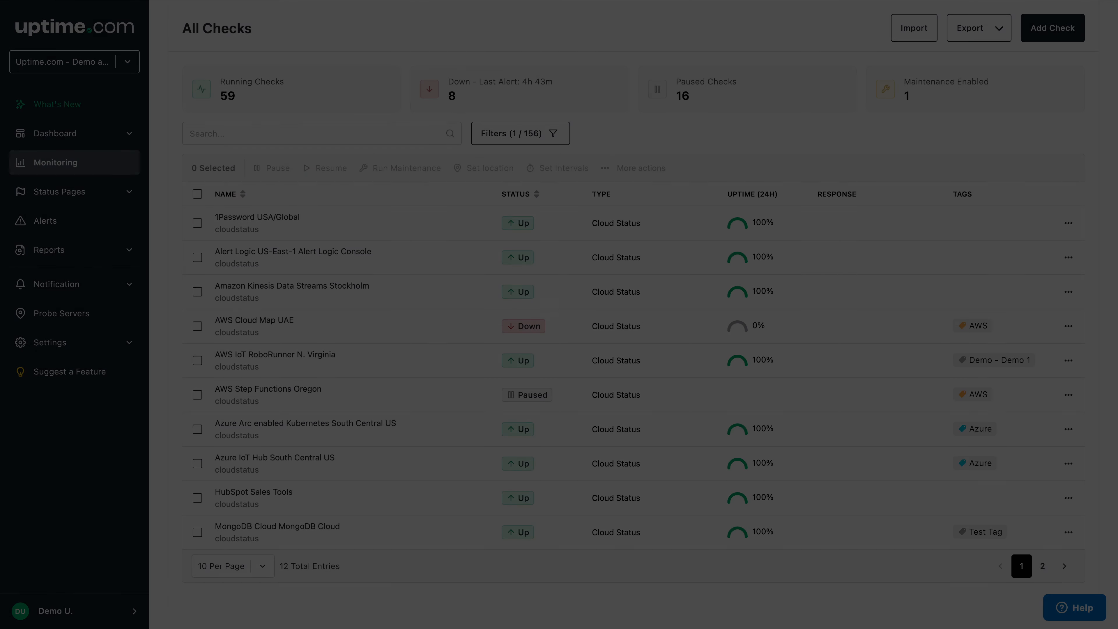